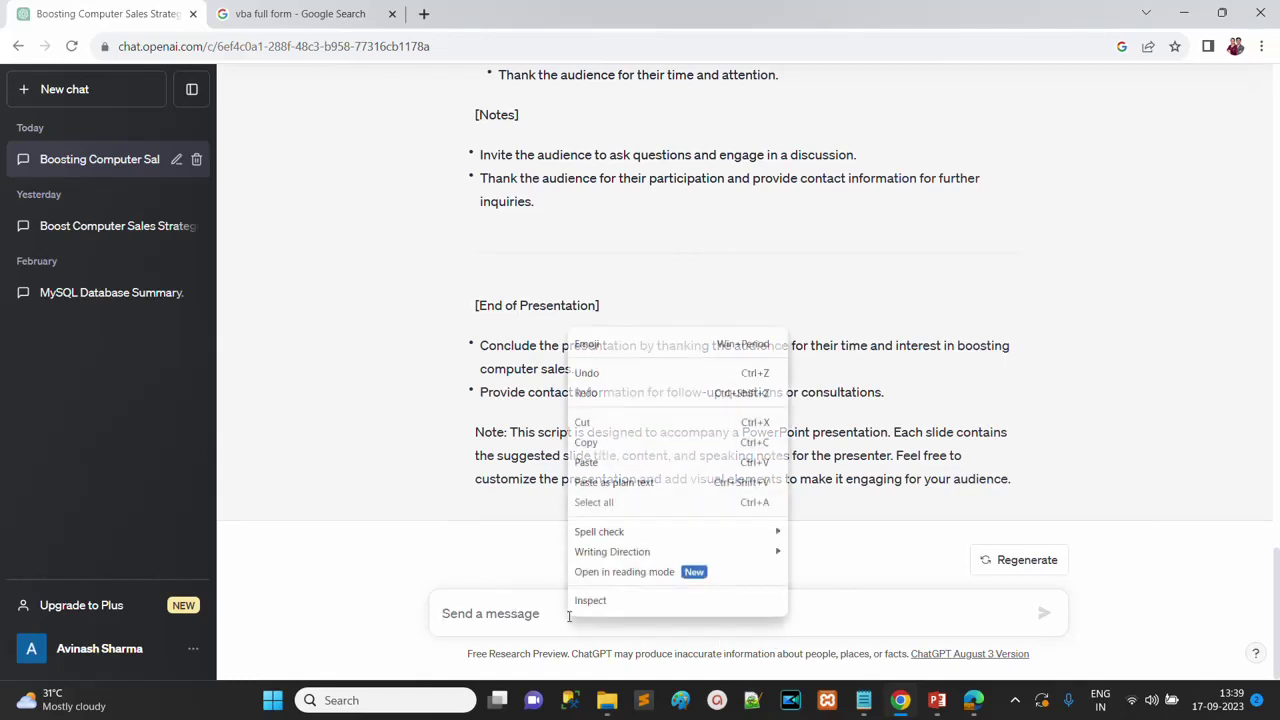
Step: Ask ChatGPT for a VBA macro building a computer sales deck, copy the returned code, and return to PowerPoint
left_click(607, 465)
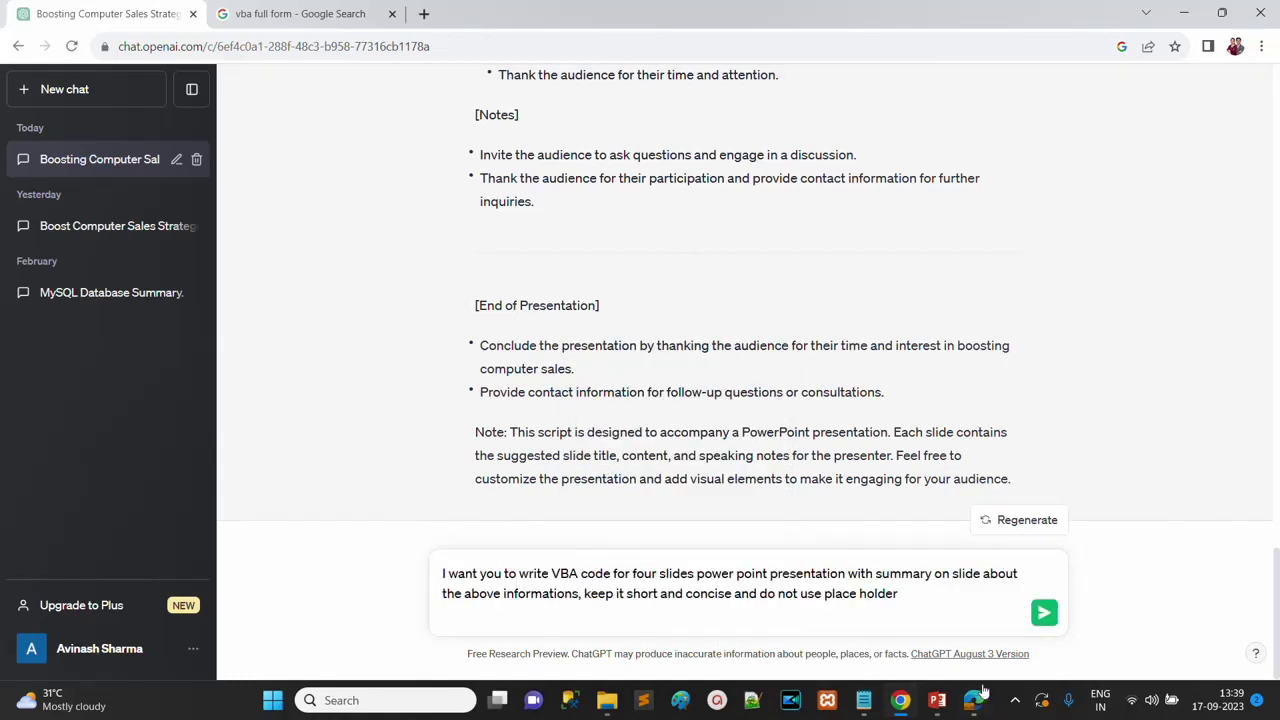
left_click(1043, 614)
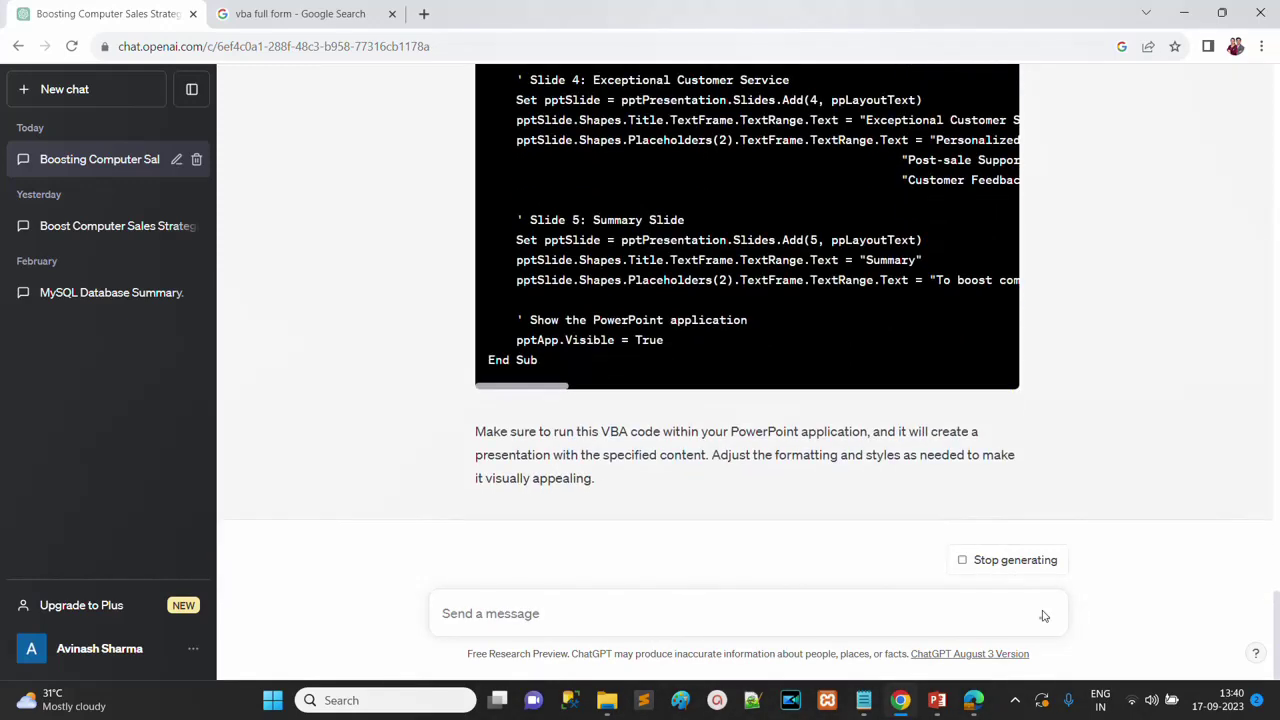
scroll(882, 365, "up", 5)
scroll(883, 369, "up", 4)
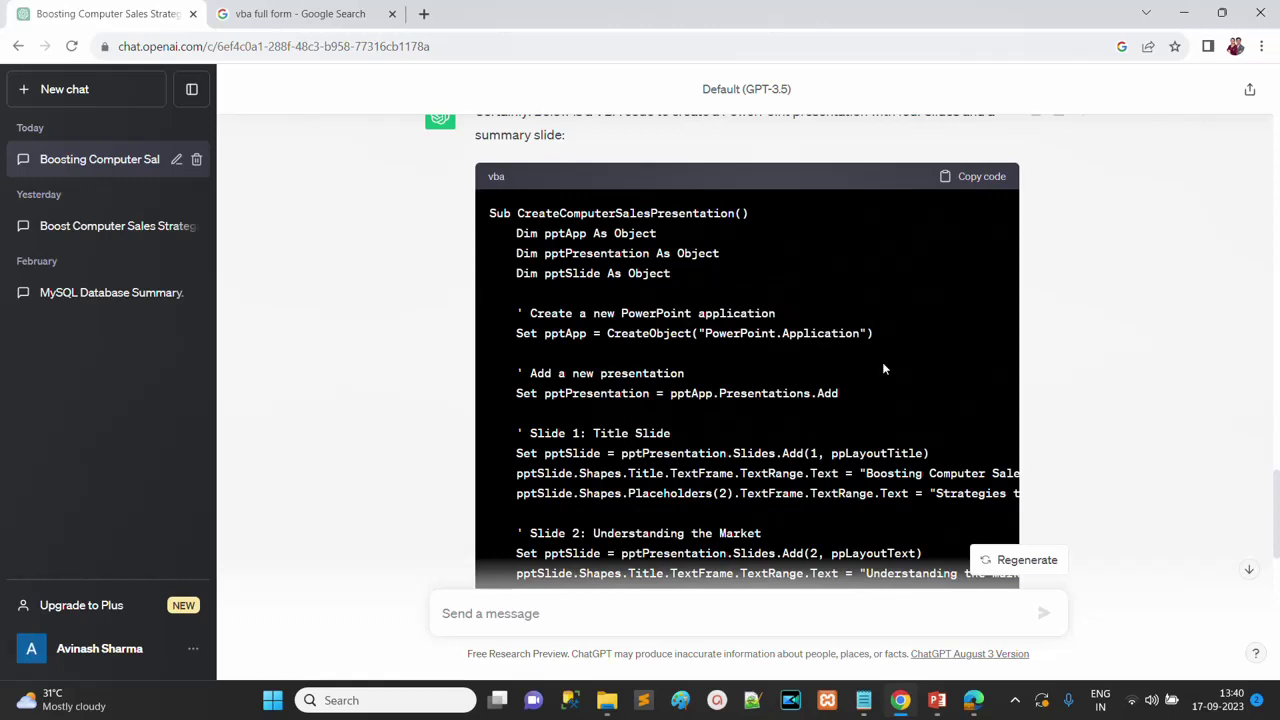
scroll(882, 369, "up", 1)
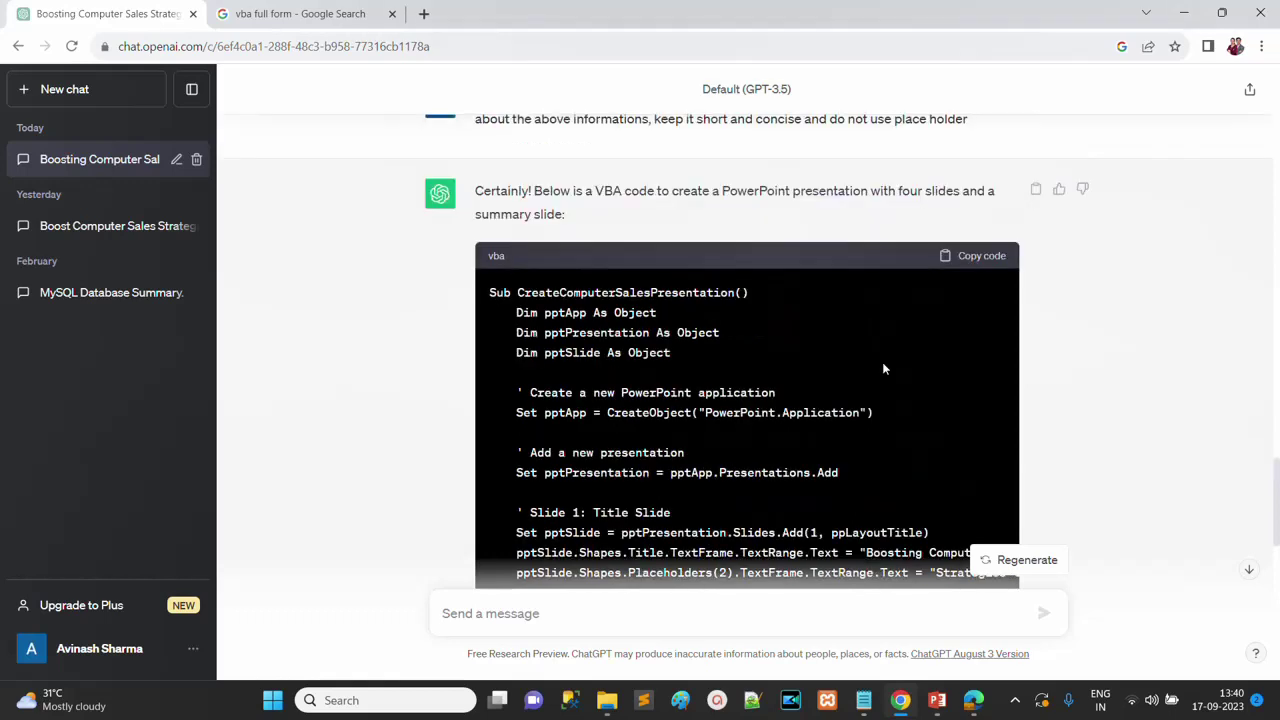
left_click(980, 265)
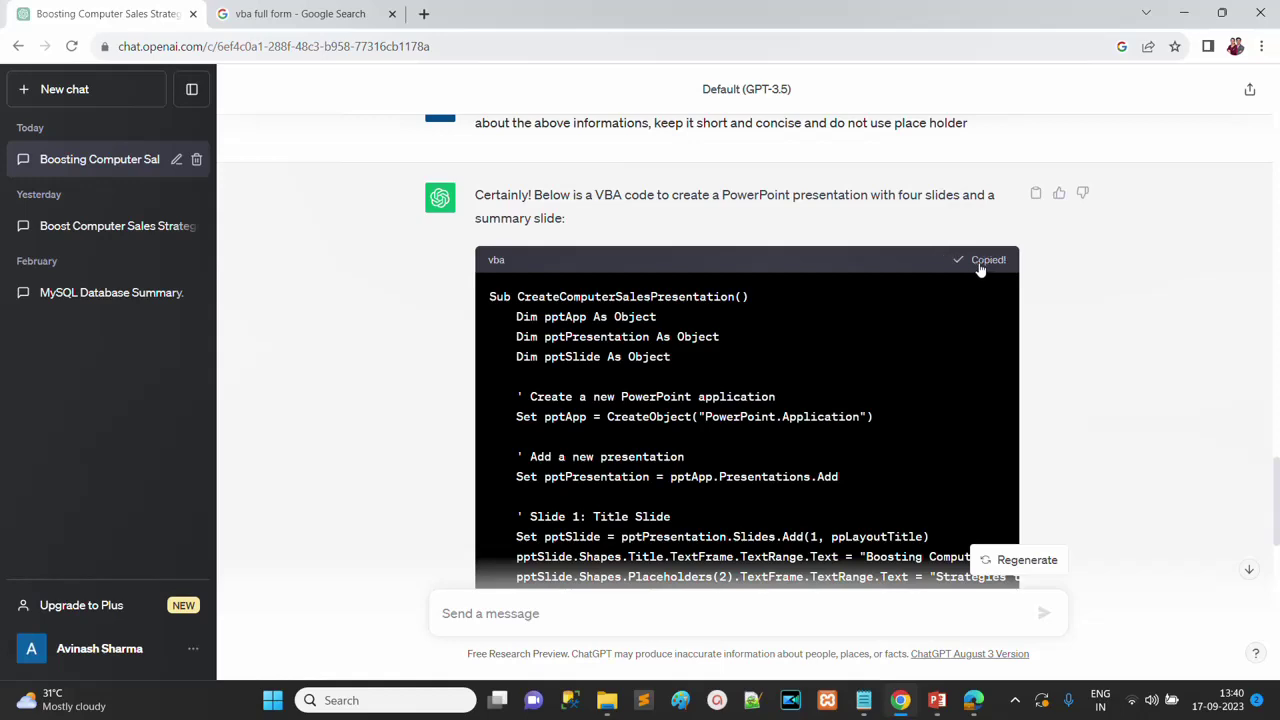
left_click(935, 702)
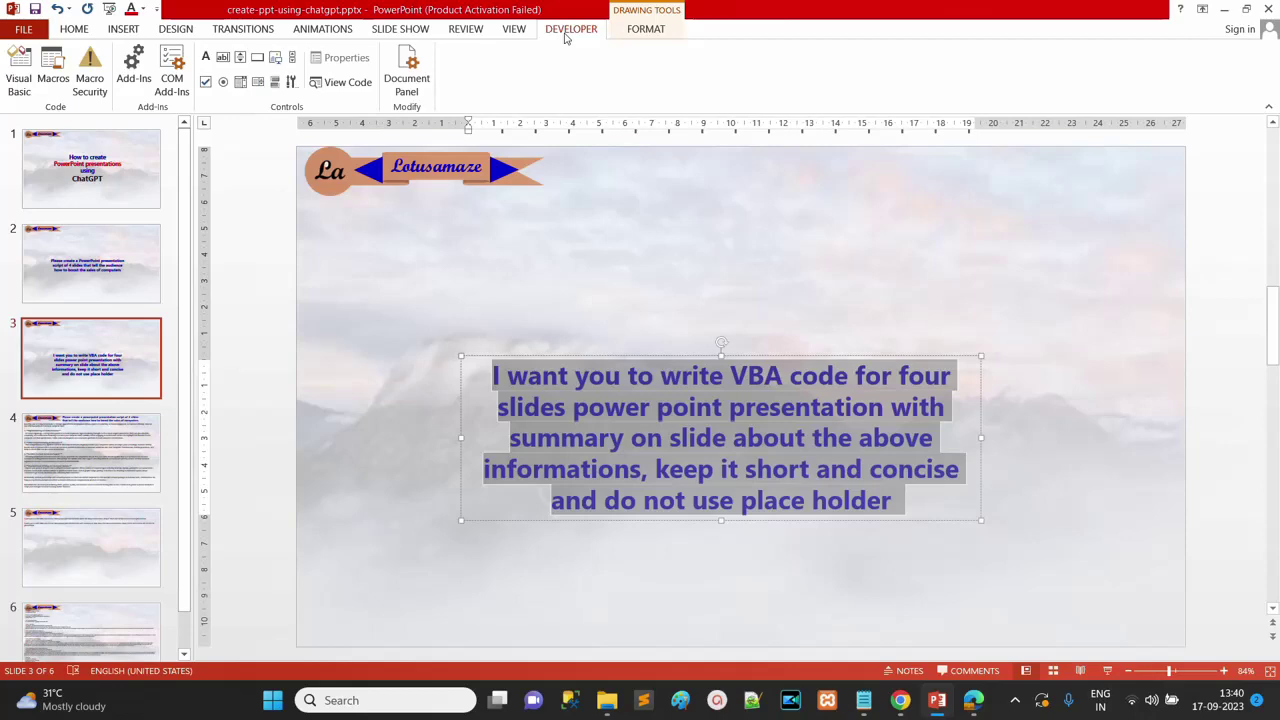
left_click(22, 29)
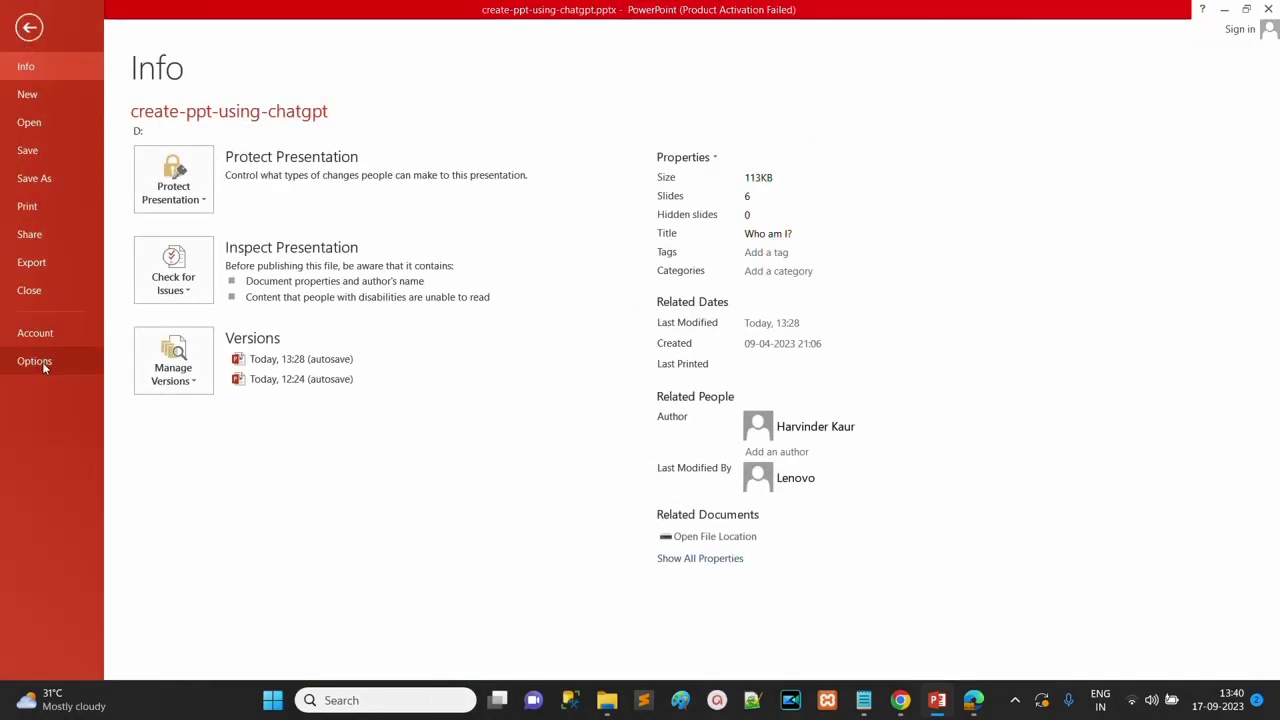
key("Escape")
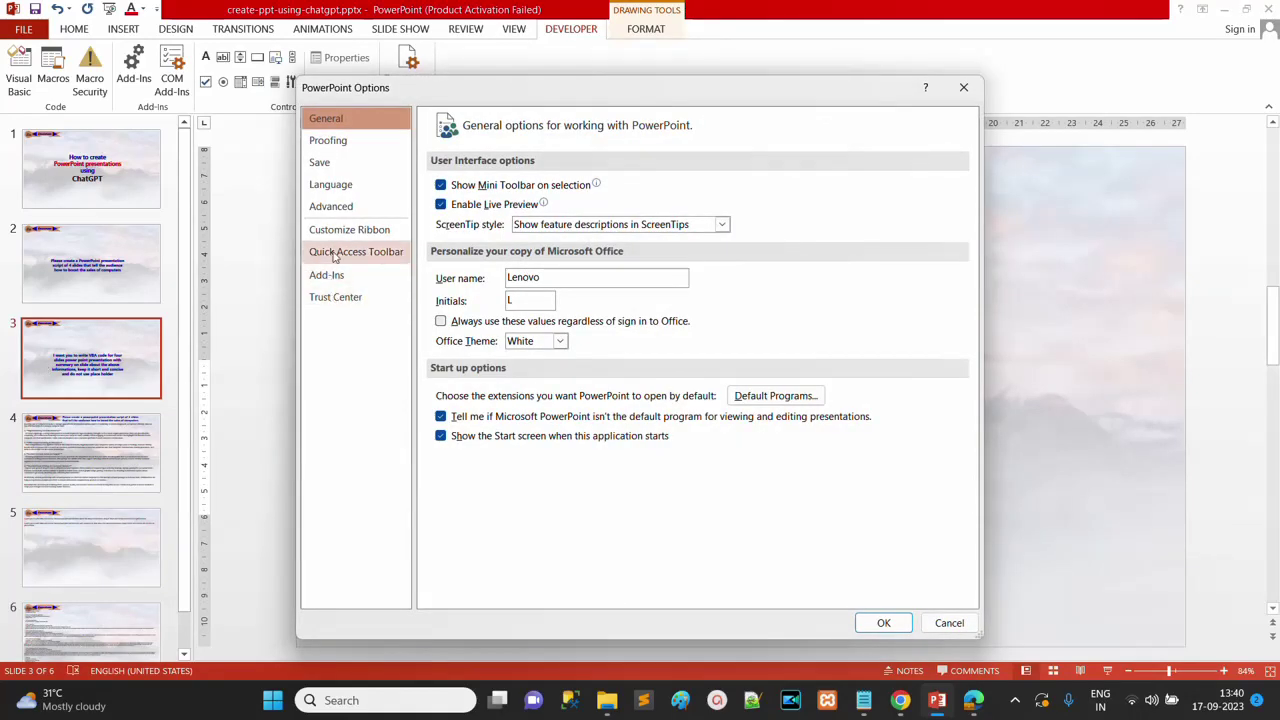
left_click(352, 230)
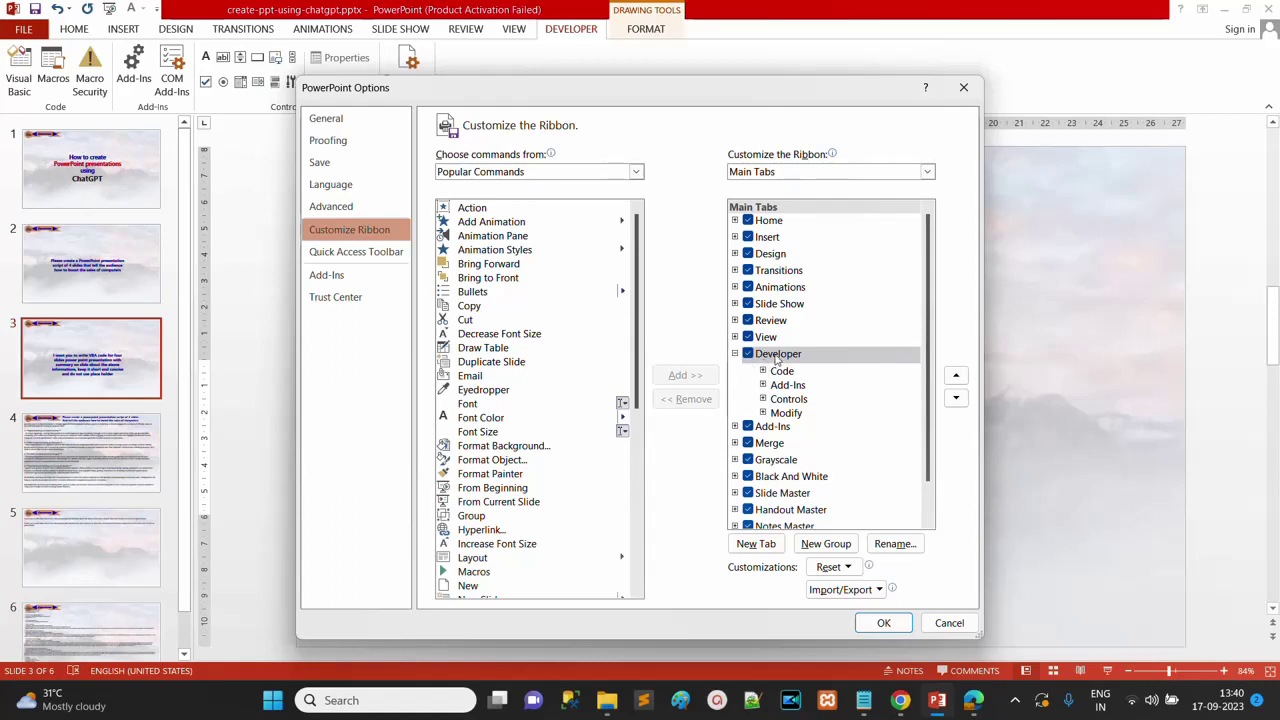
left_click(955, 626)
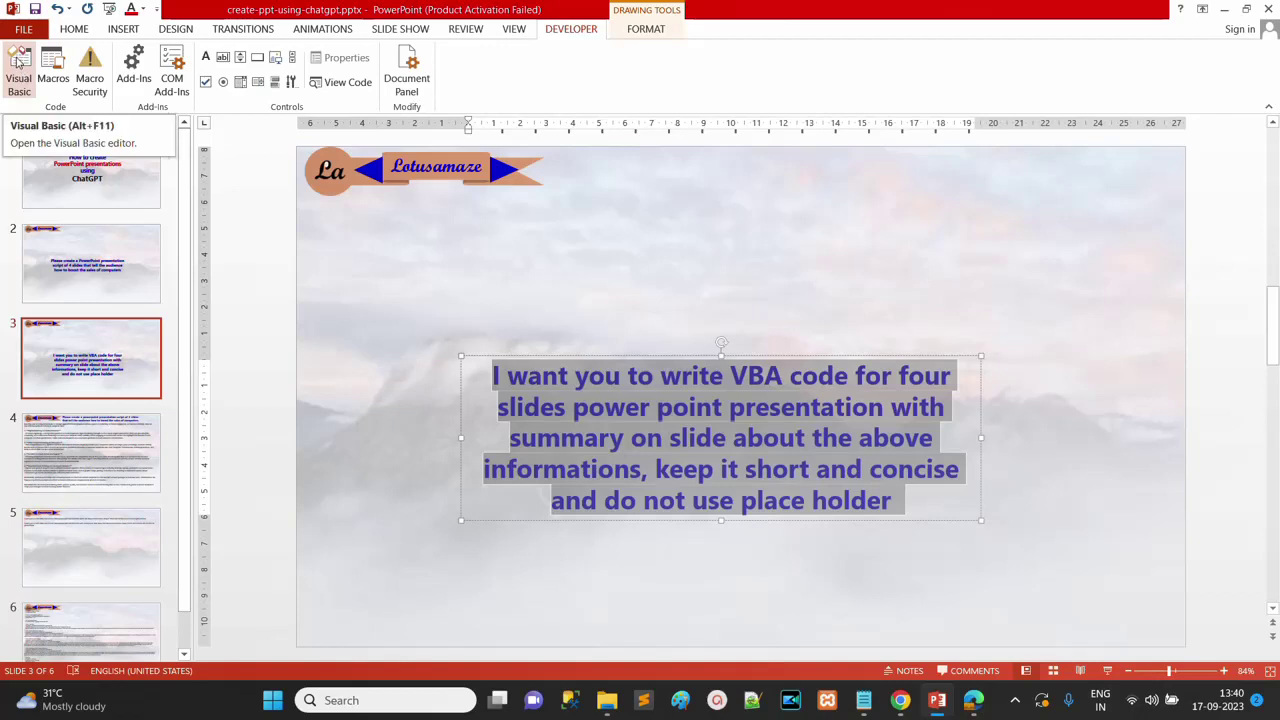
left_click(18, 65)
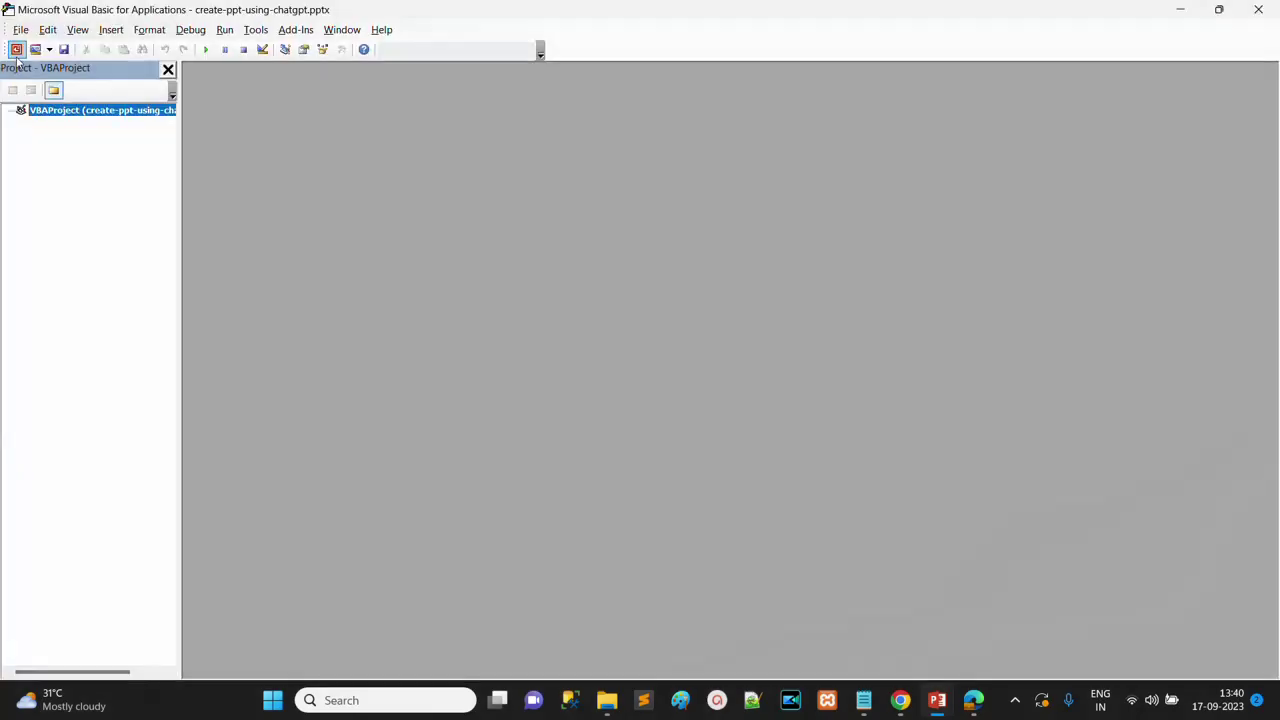
Step: Insert a new module in VBAProject, paste the CreateComputerSalesPresentation code, and run it
right_click(82, 113)
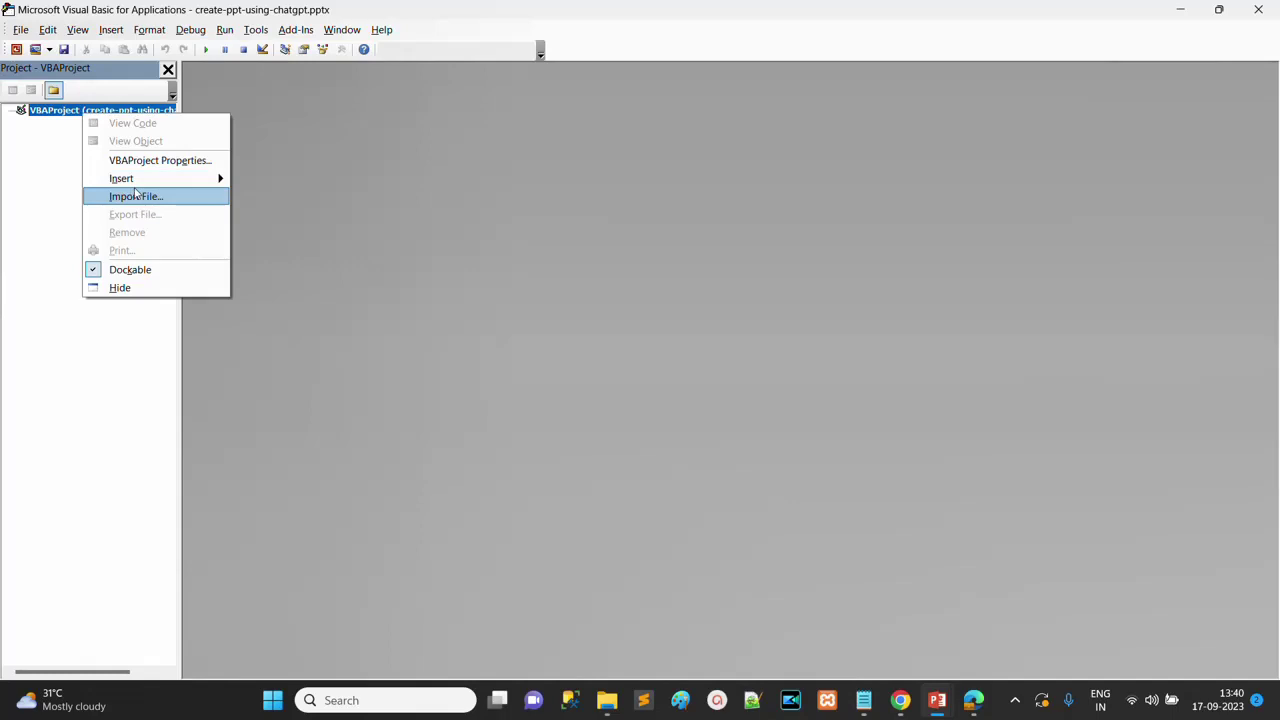
mouse_move(140, 178)
left_click(274, 198)
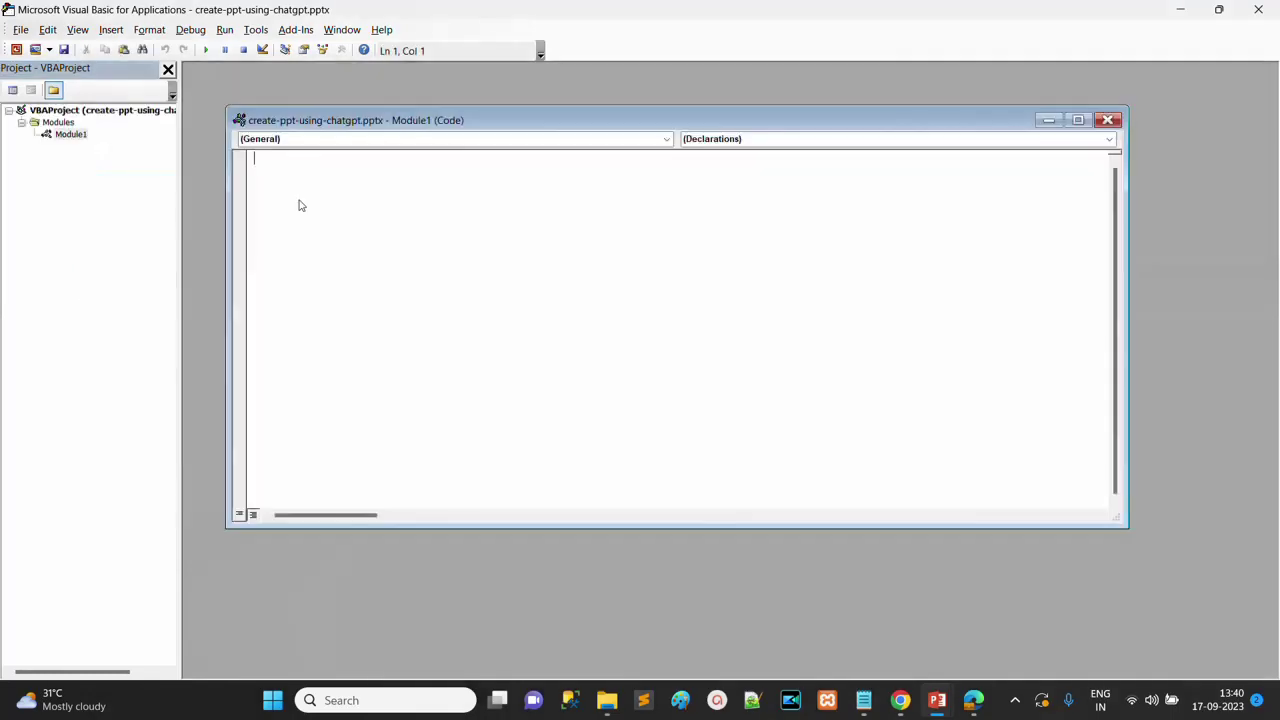
right_click(340, 224)
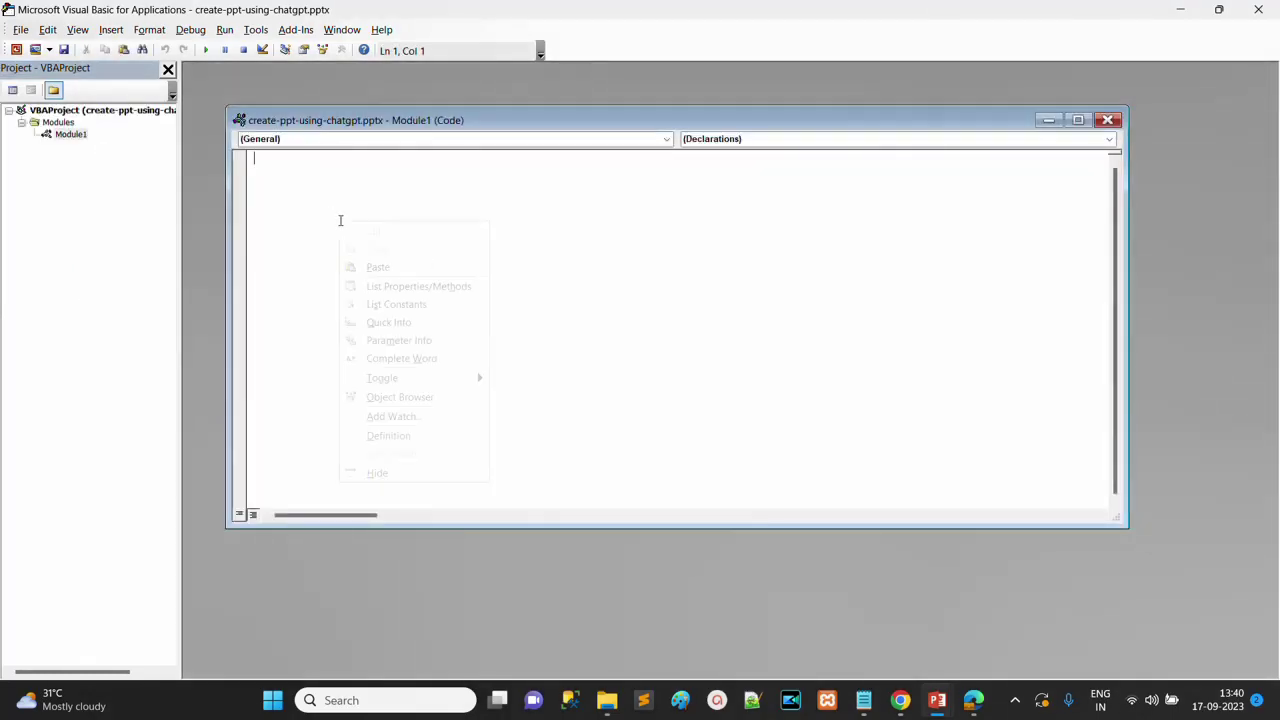
left_click(378, 263)
scroll(596, 258, "up", 8)
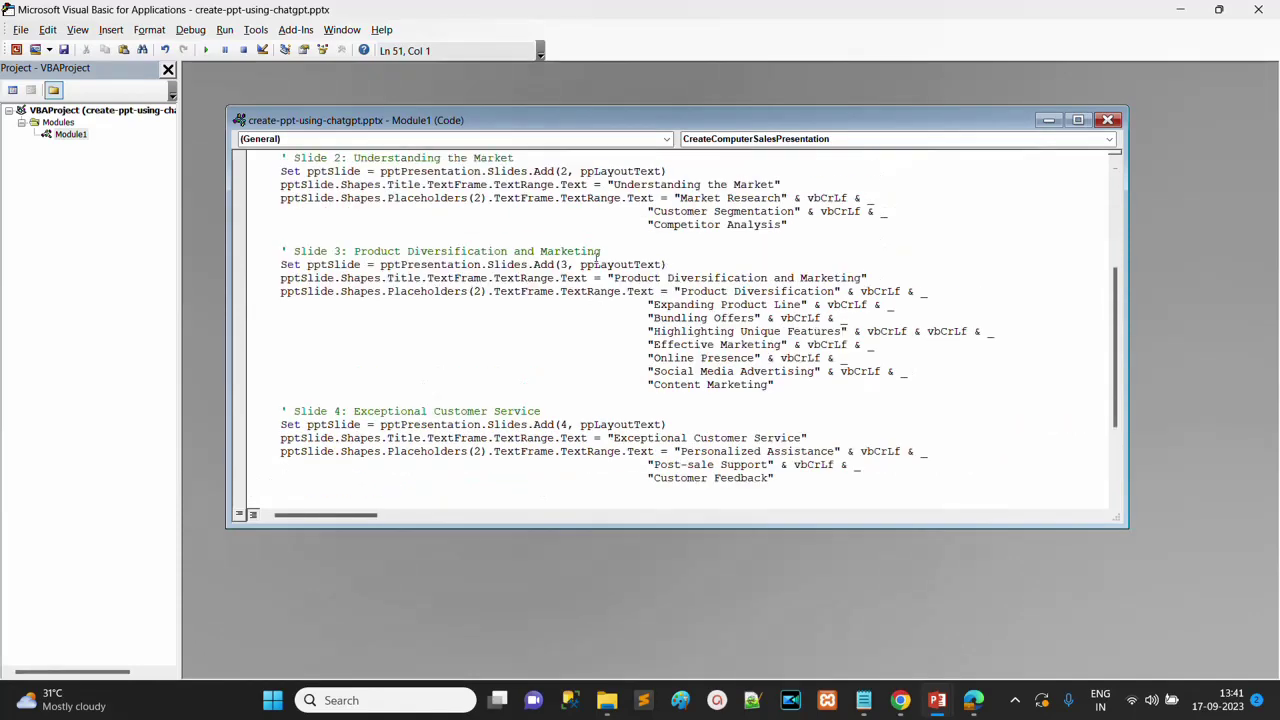
scroll(596, 256, "down", 8)
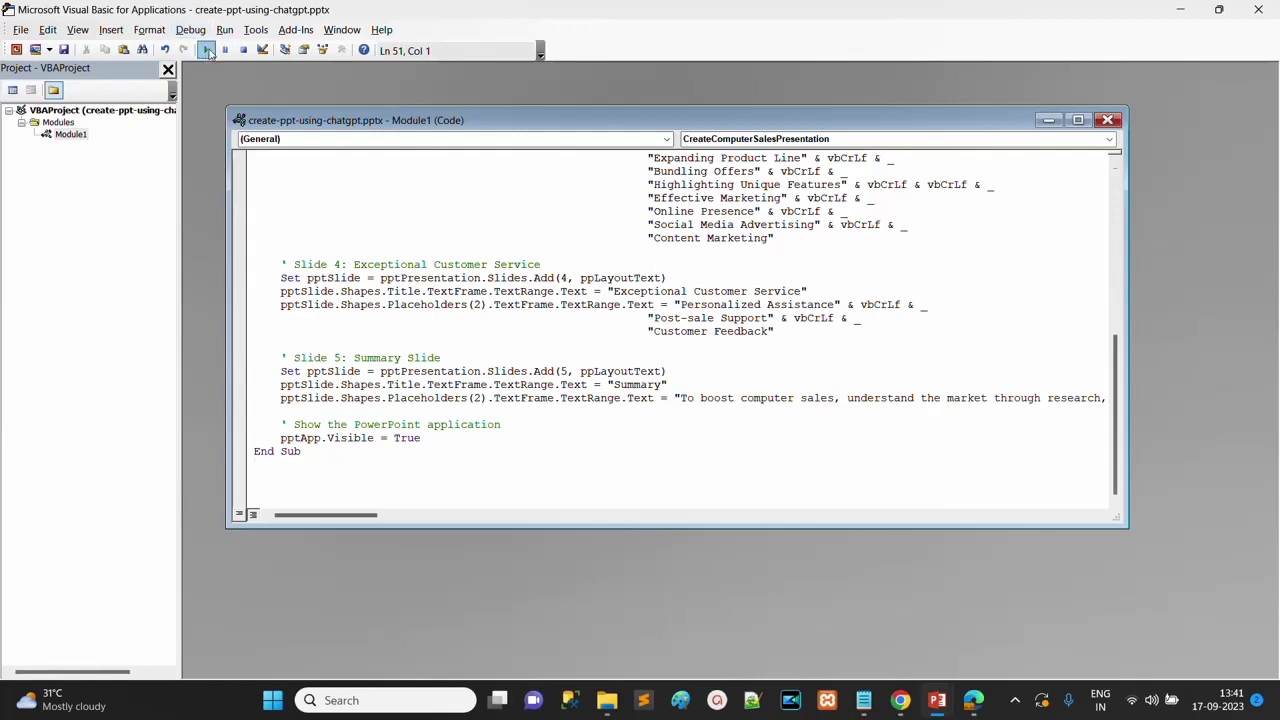
left_click(205, 50)
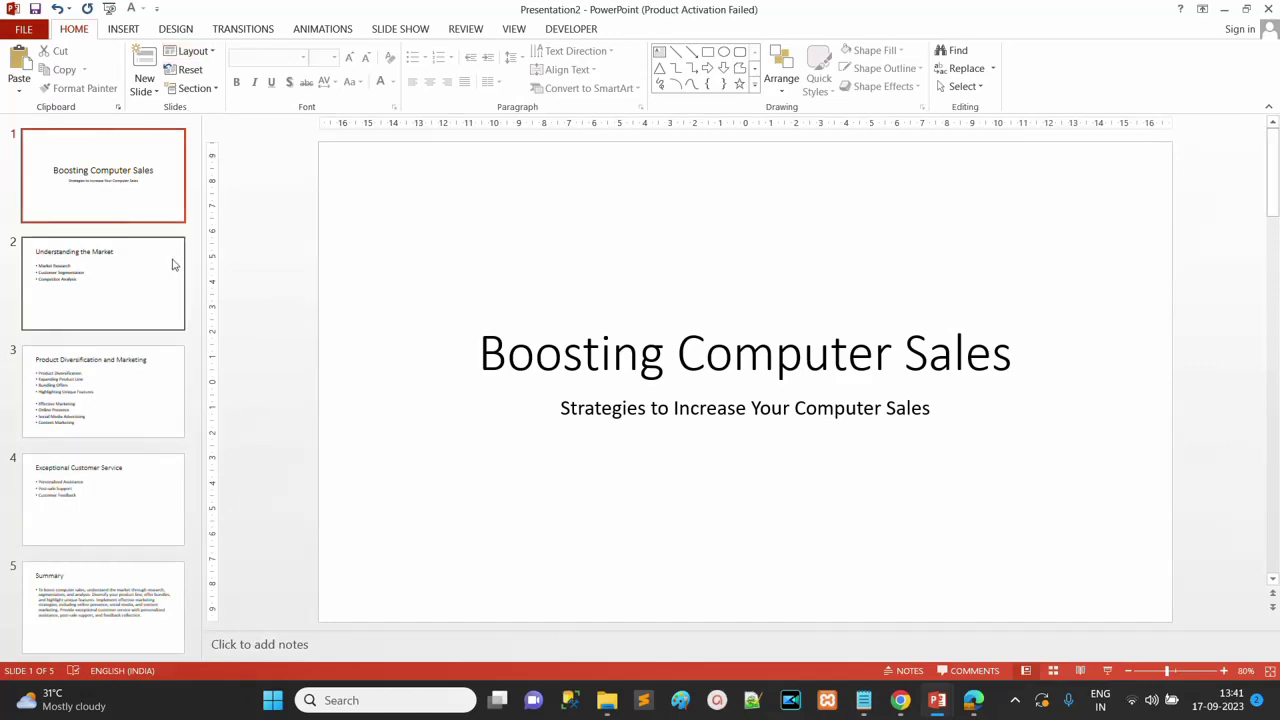
Step: Review the five generated slides, from the Boosting Computer Sales title through the Summary slide
left_click(151, 194)
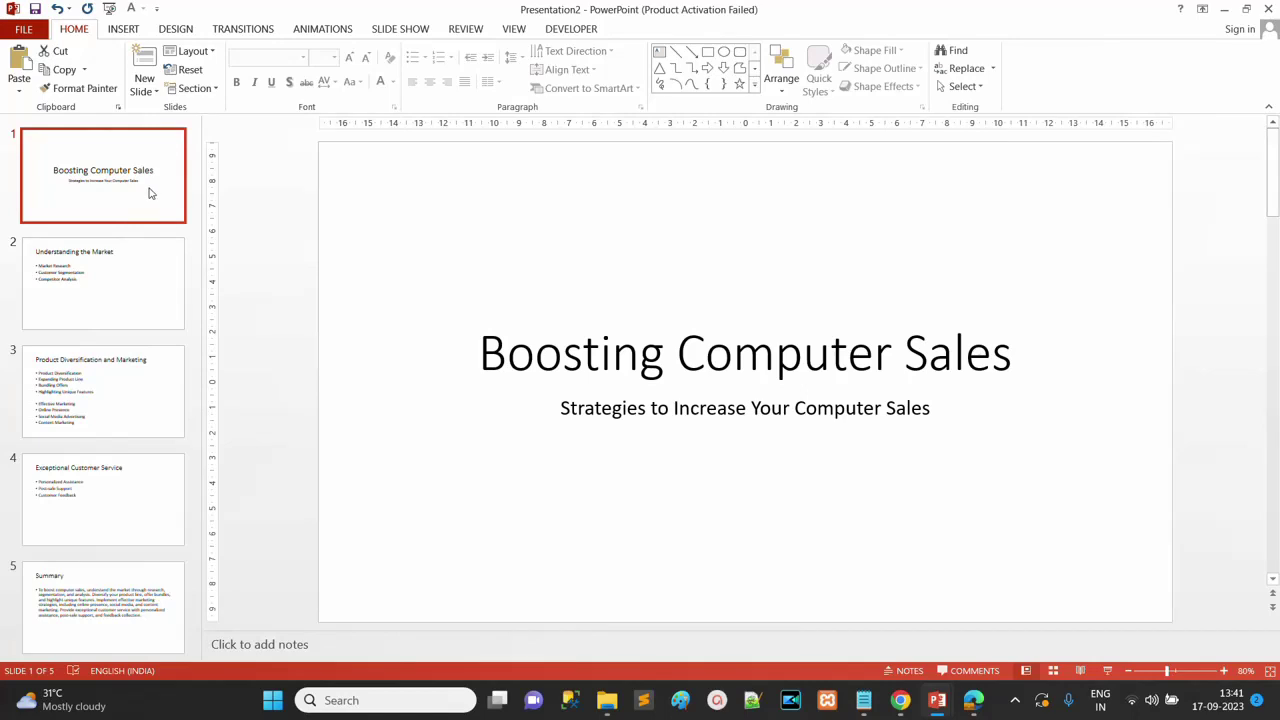
left_click(100, 288)
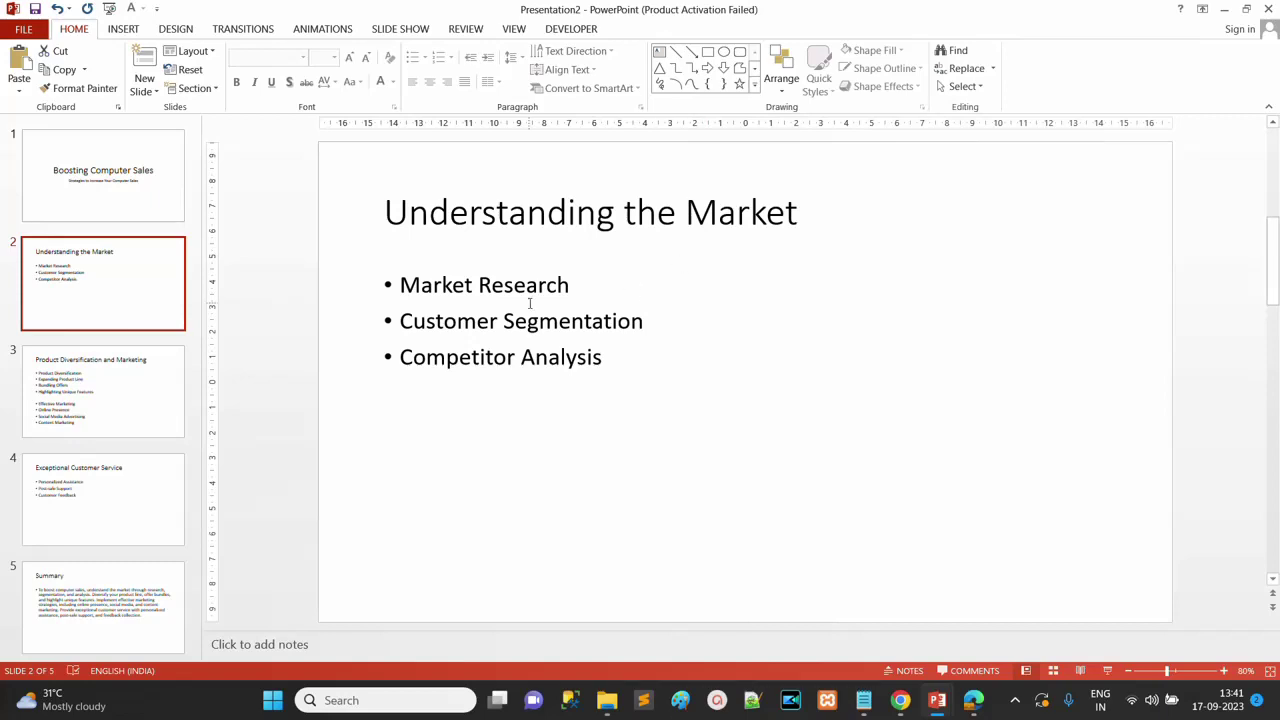
left_click(150, 415)
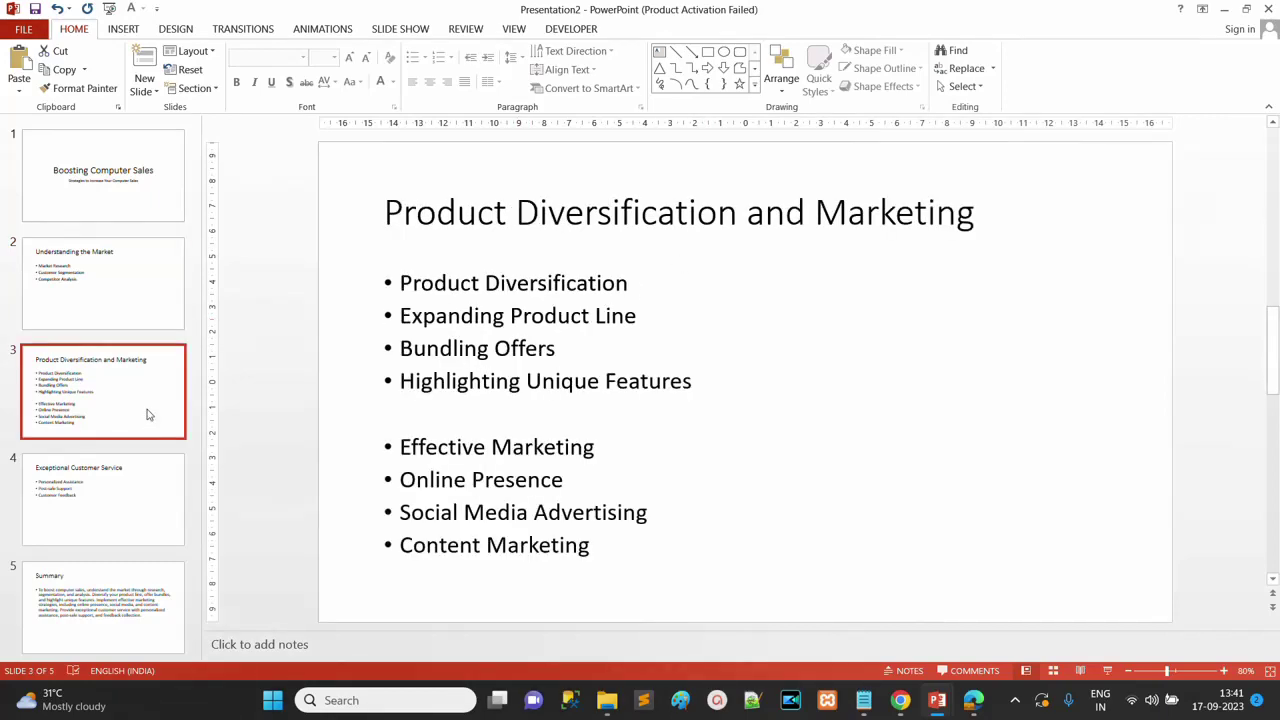
left_click(137, 520)
left_click(135, 610)
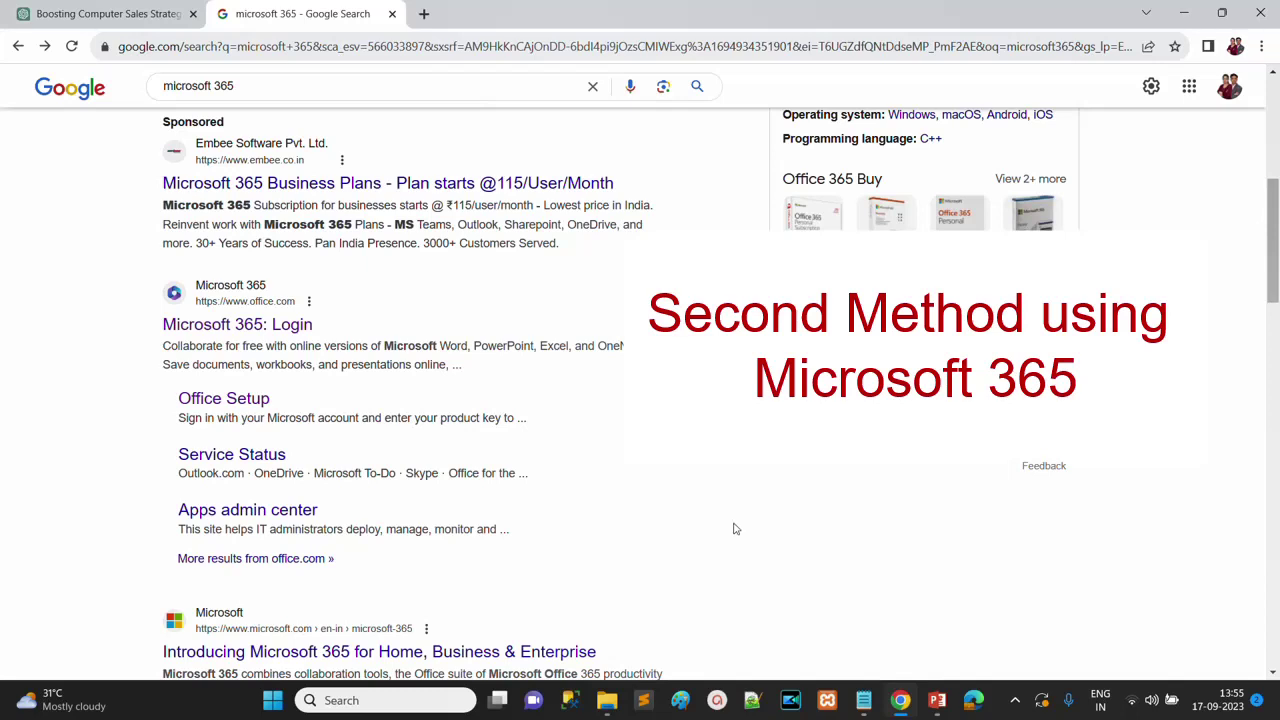
Step: Open the Microsoft 365 login result, go to Word, and create a blank document
left_click(287, 326)
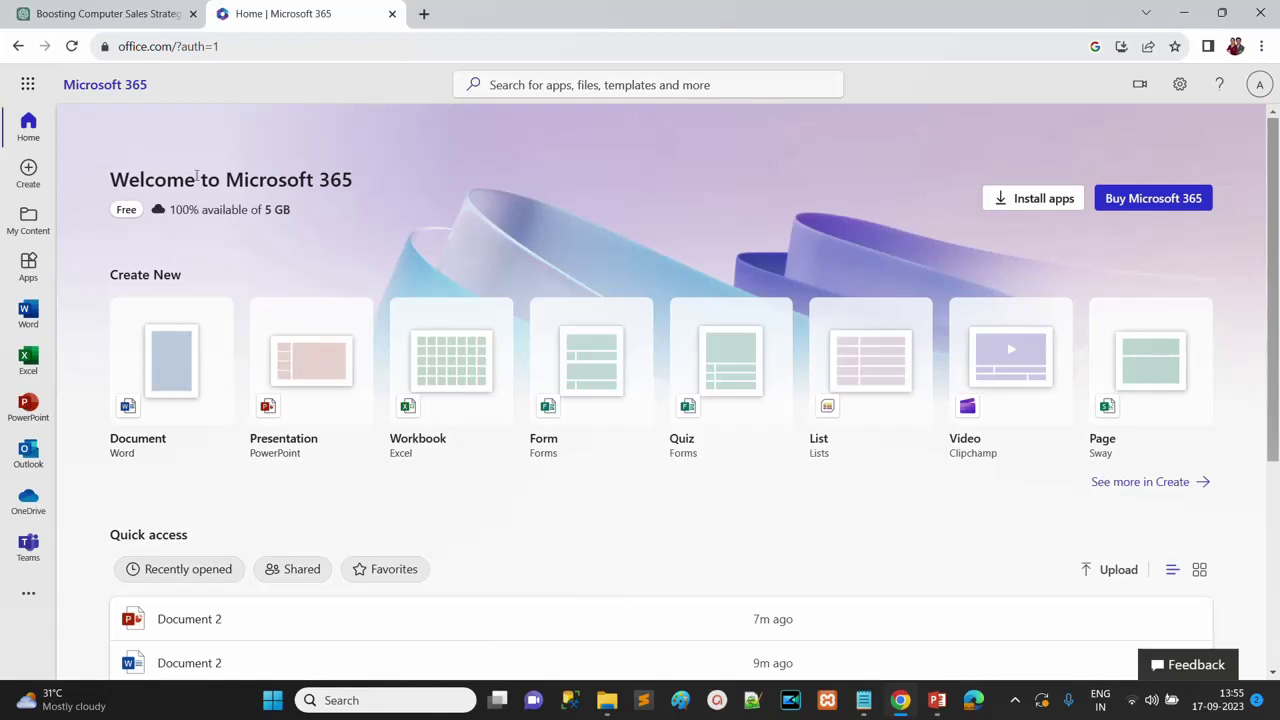
left_click(28, 313)
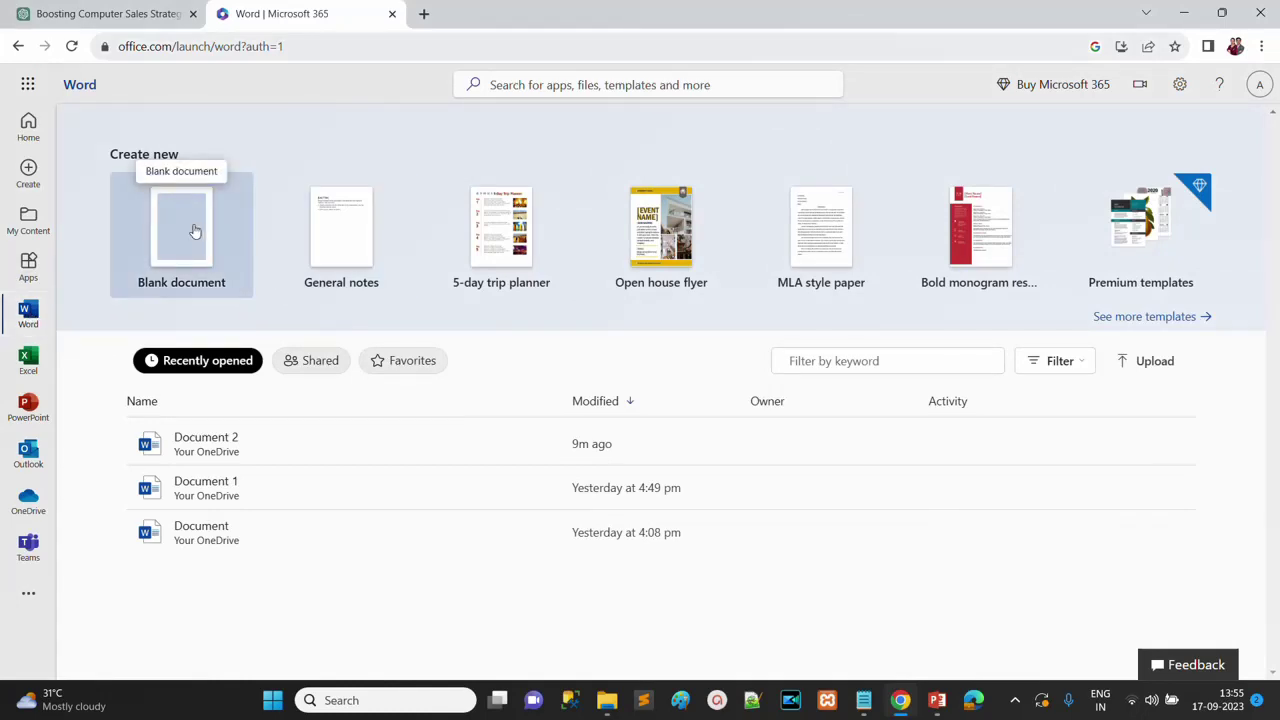
left_click(195, 231)
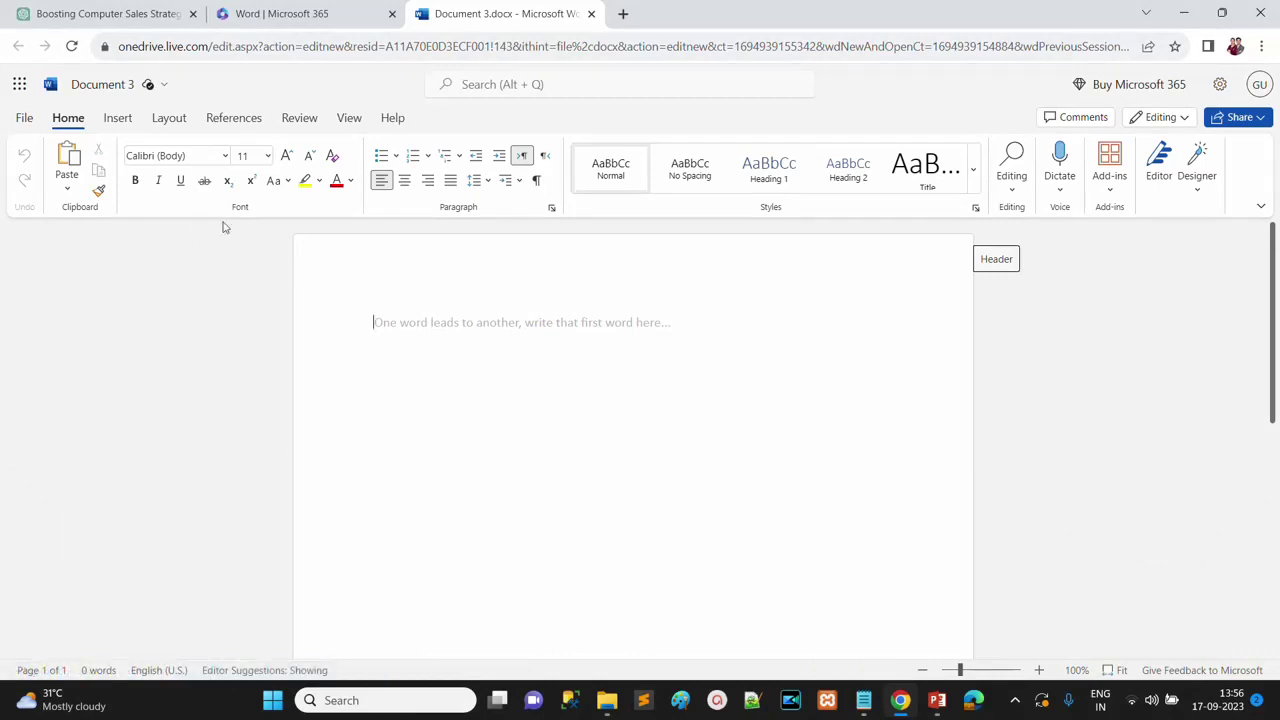
Step: Copy ChatGPT's four-slide presentation script and paste it into Word's Document 3
left_click(62, 16)
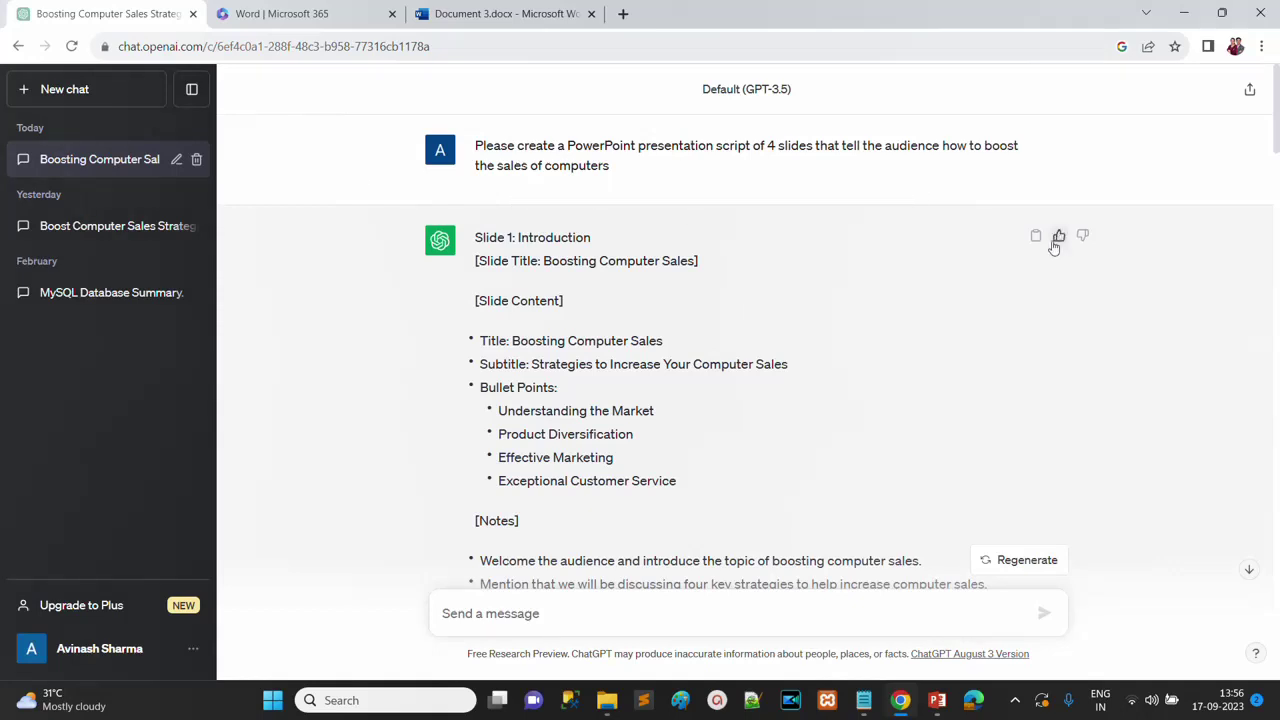
left_click(1036, 238)
left_click(477, 24)
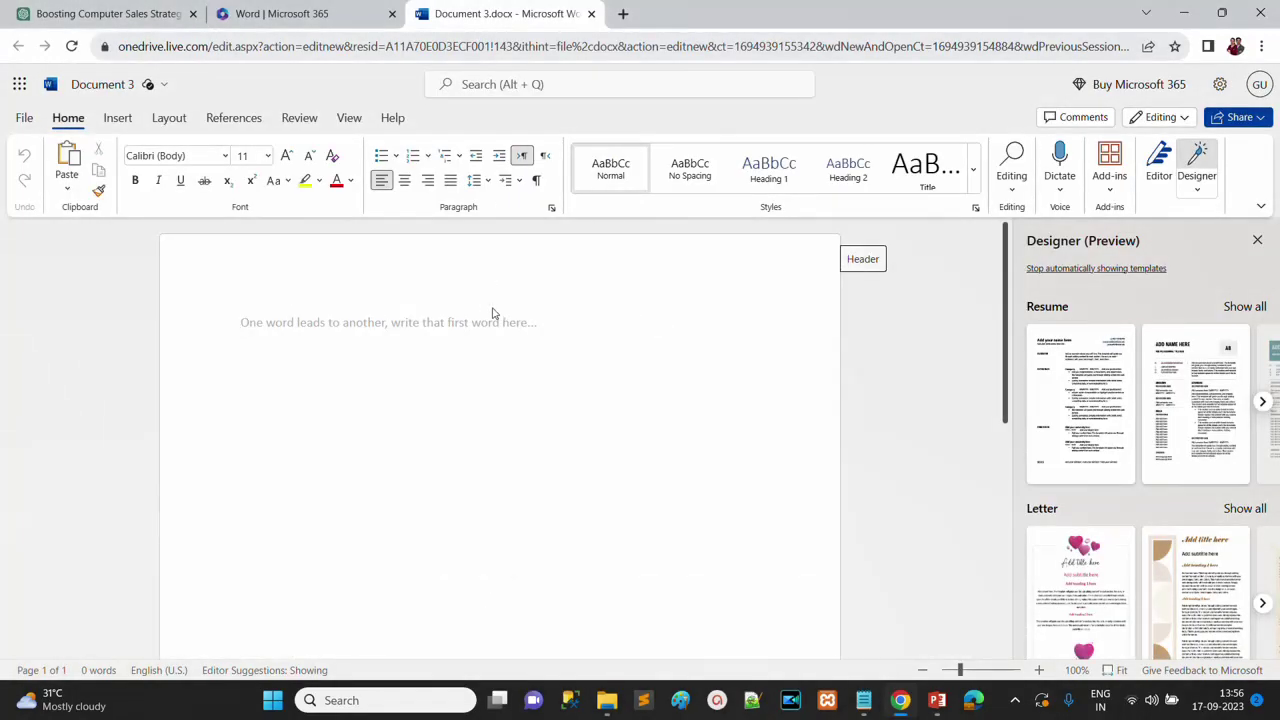
key("ctrl+v")
scroll(591, 391, "up", 5)
scroll(593, 390, "up", 20)
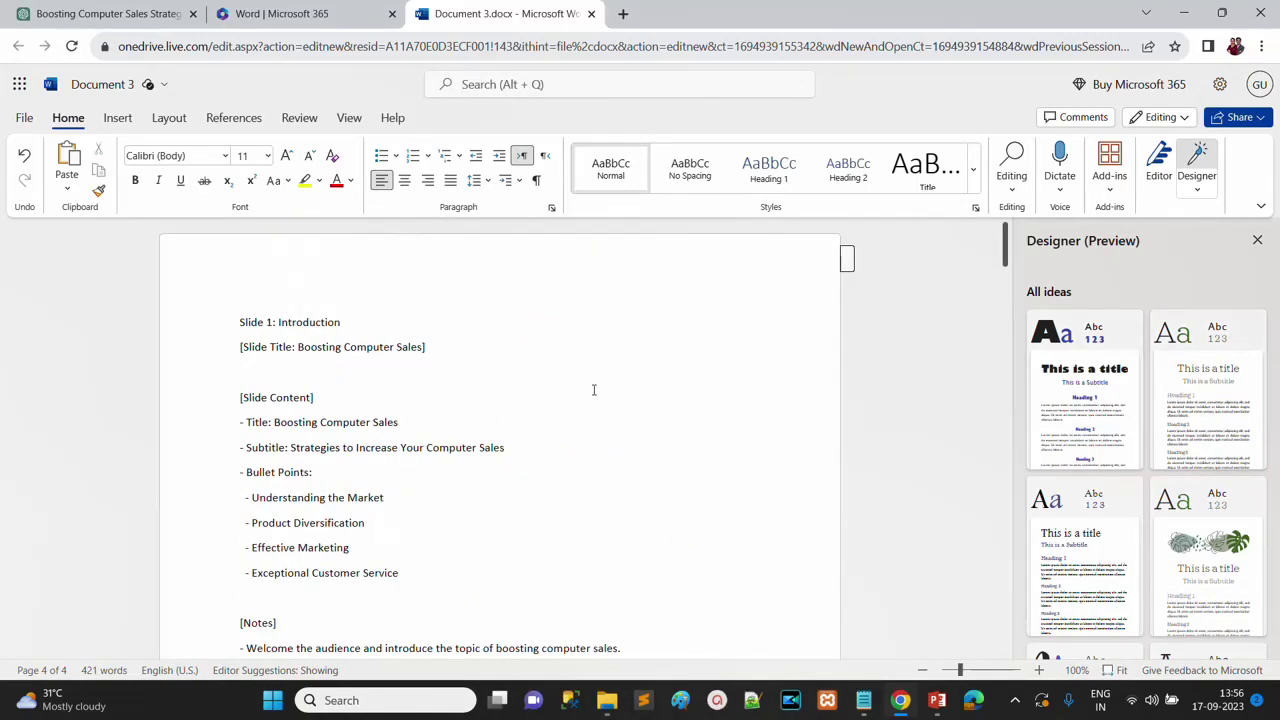
scroll(593, 390, "down", 3)
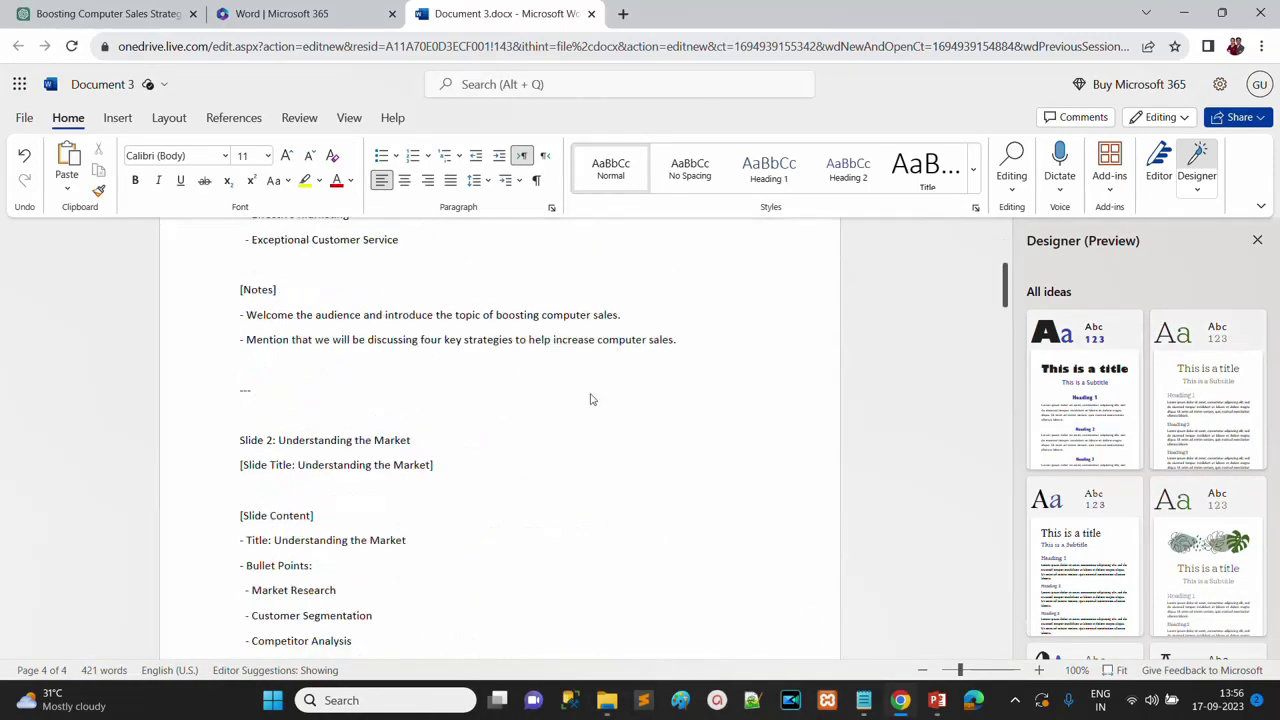
left_click(23, 118)
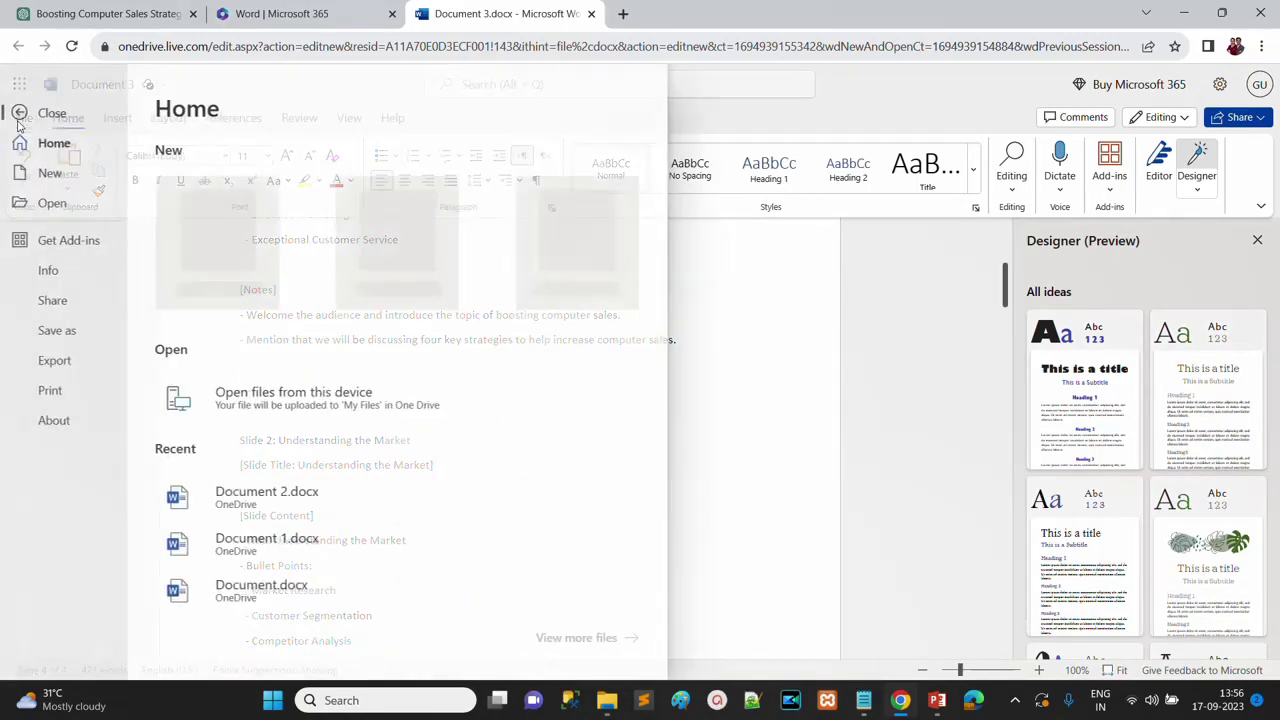
Step: Choose Export to PowerPoint presentation (preview) from the File pane's Export options
left_click(60, 360)
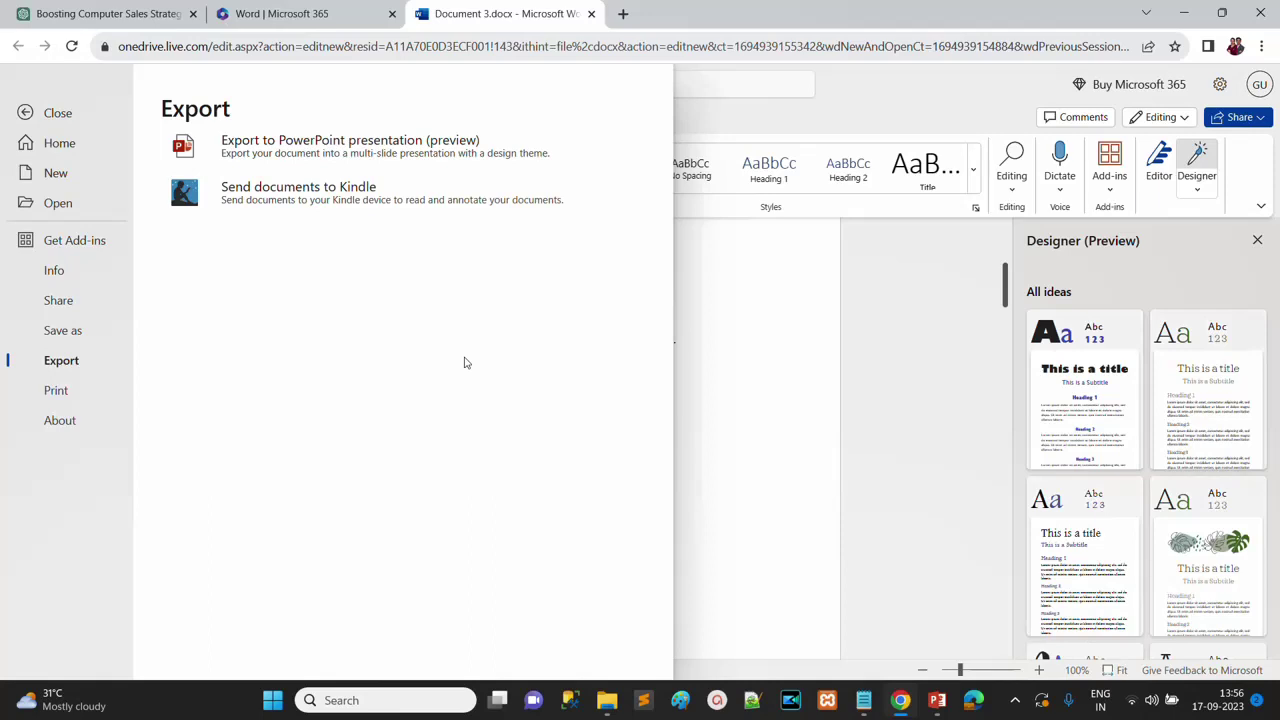
left_click(284, 158)
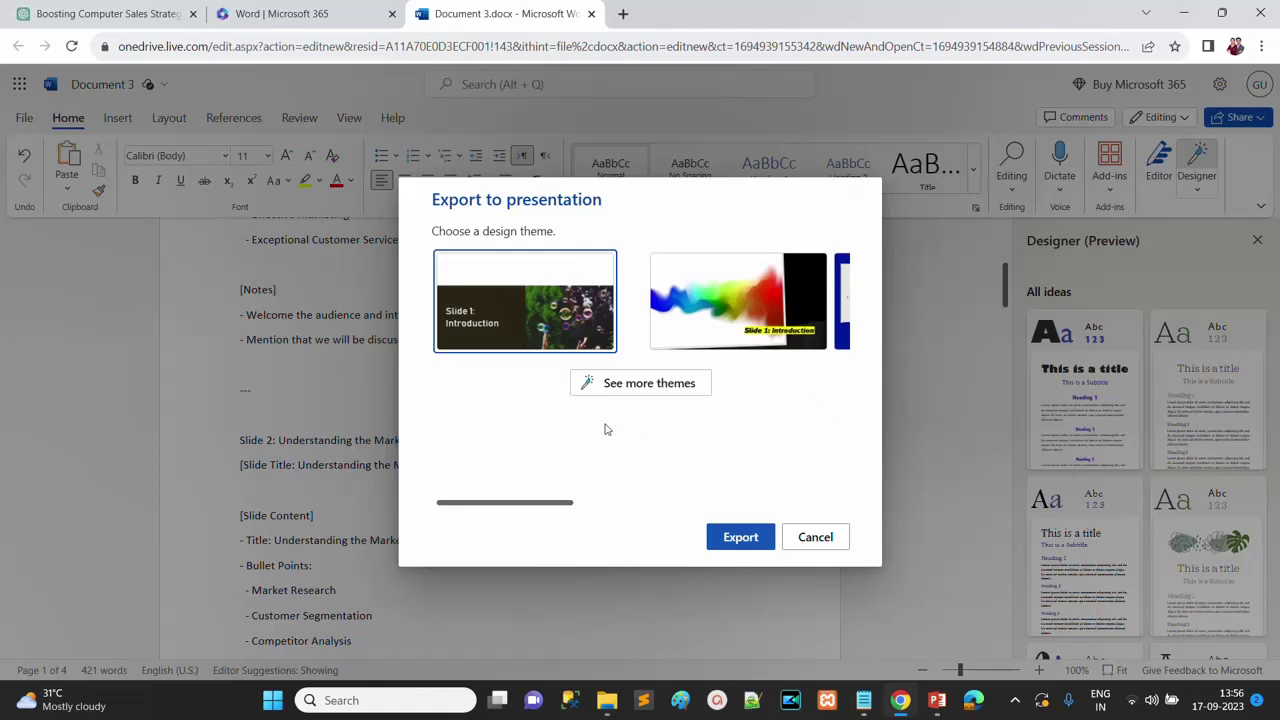
Step: Pick the pink abstract design theme from the expanded theme list and export
left_click(667, 385)
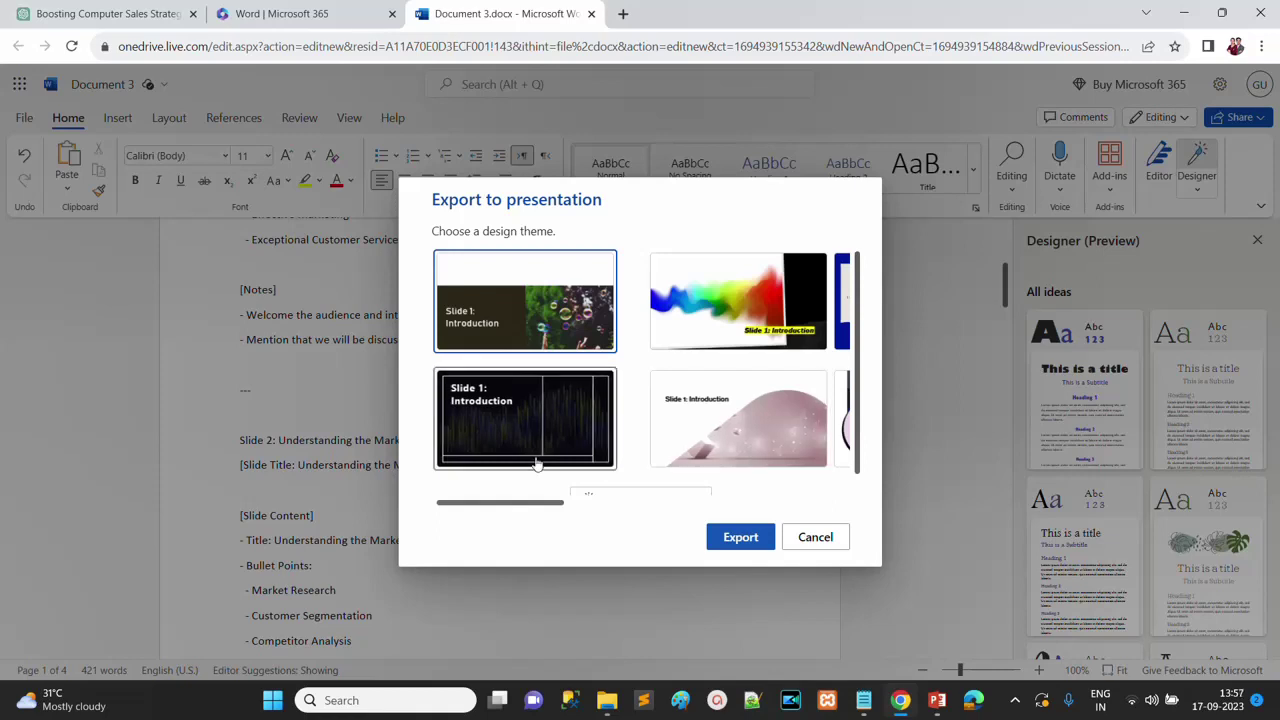
left_click(742, 427)
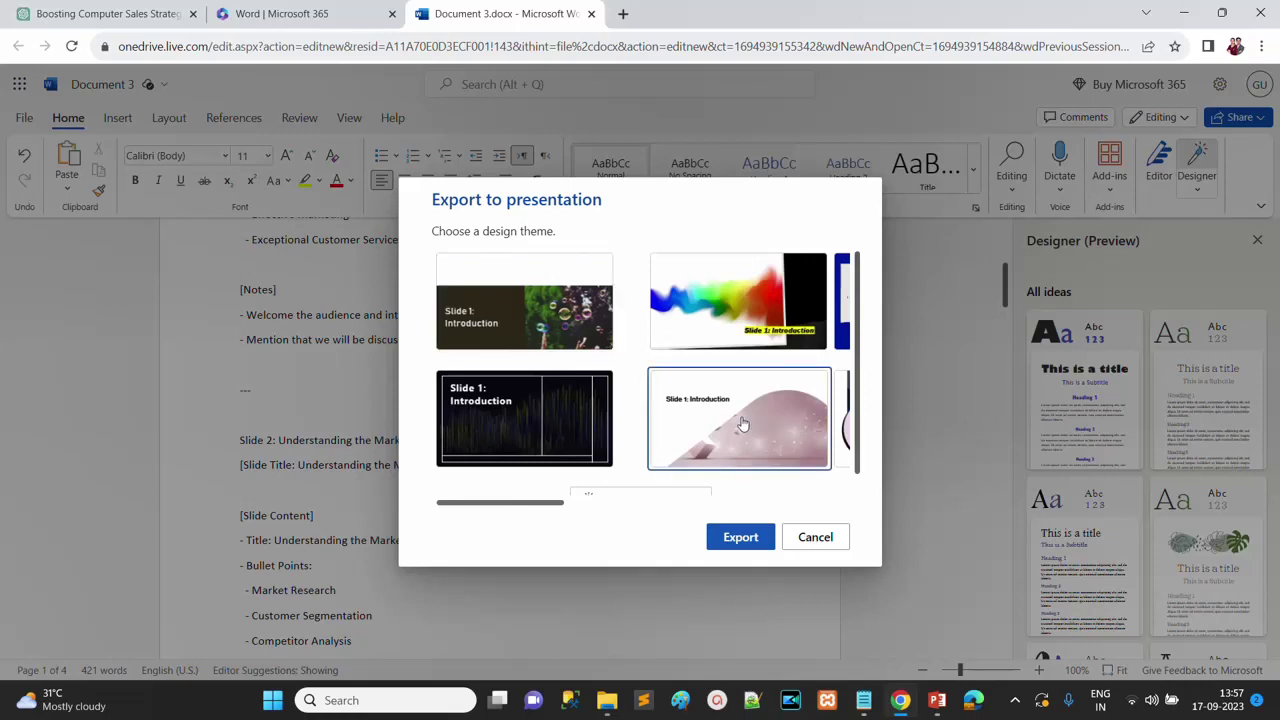
left_click(741, 540)
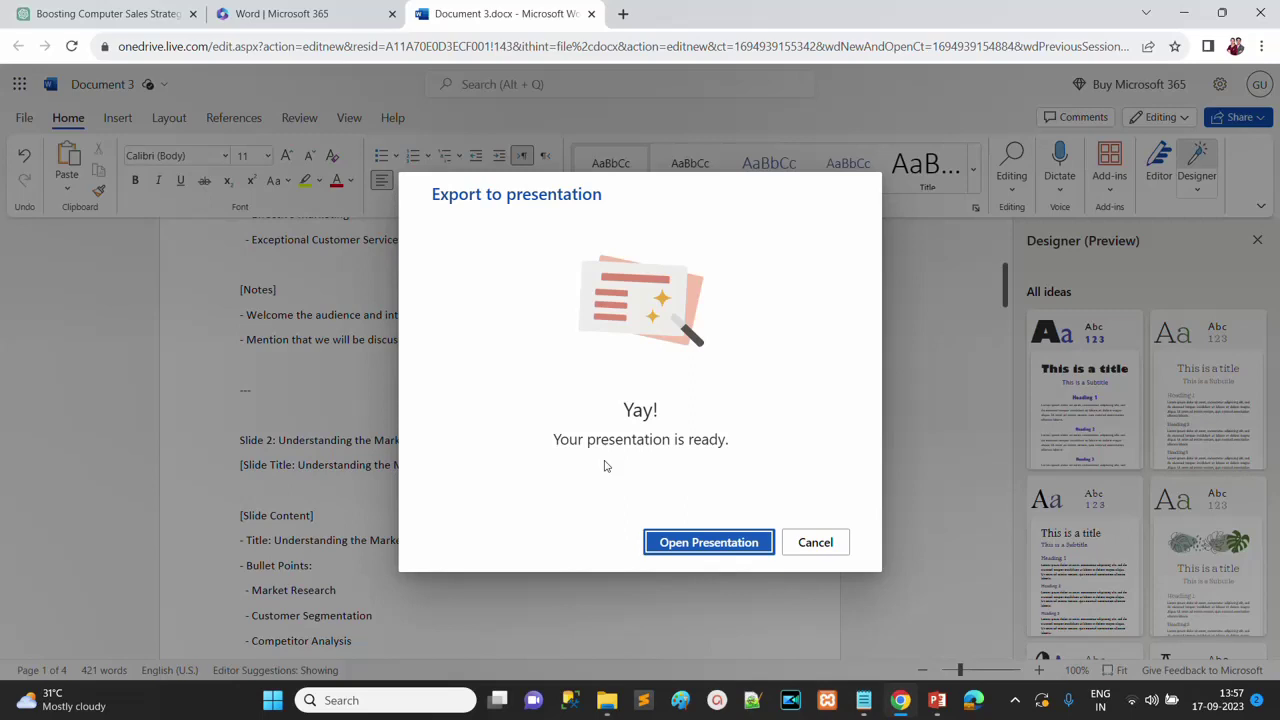
Step: Open the exported Document 3.pptx and view its two slides
left_click(714, 551)
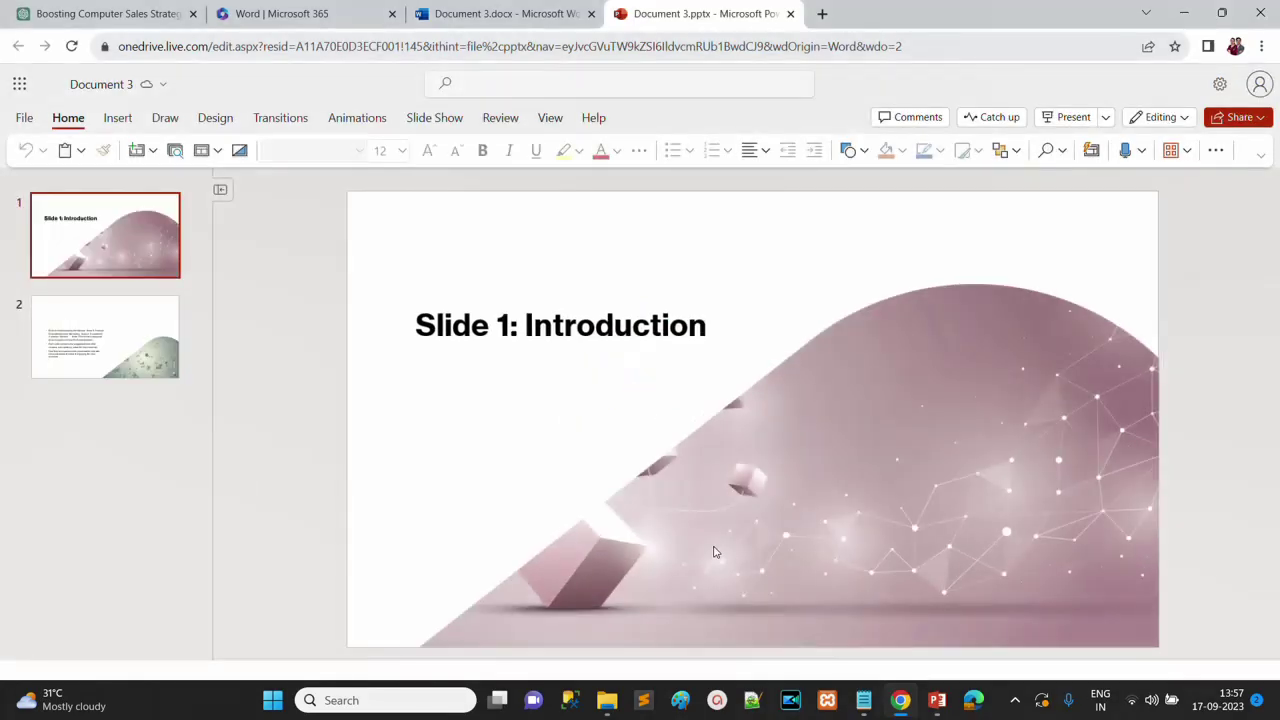
left_click(714, 552)
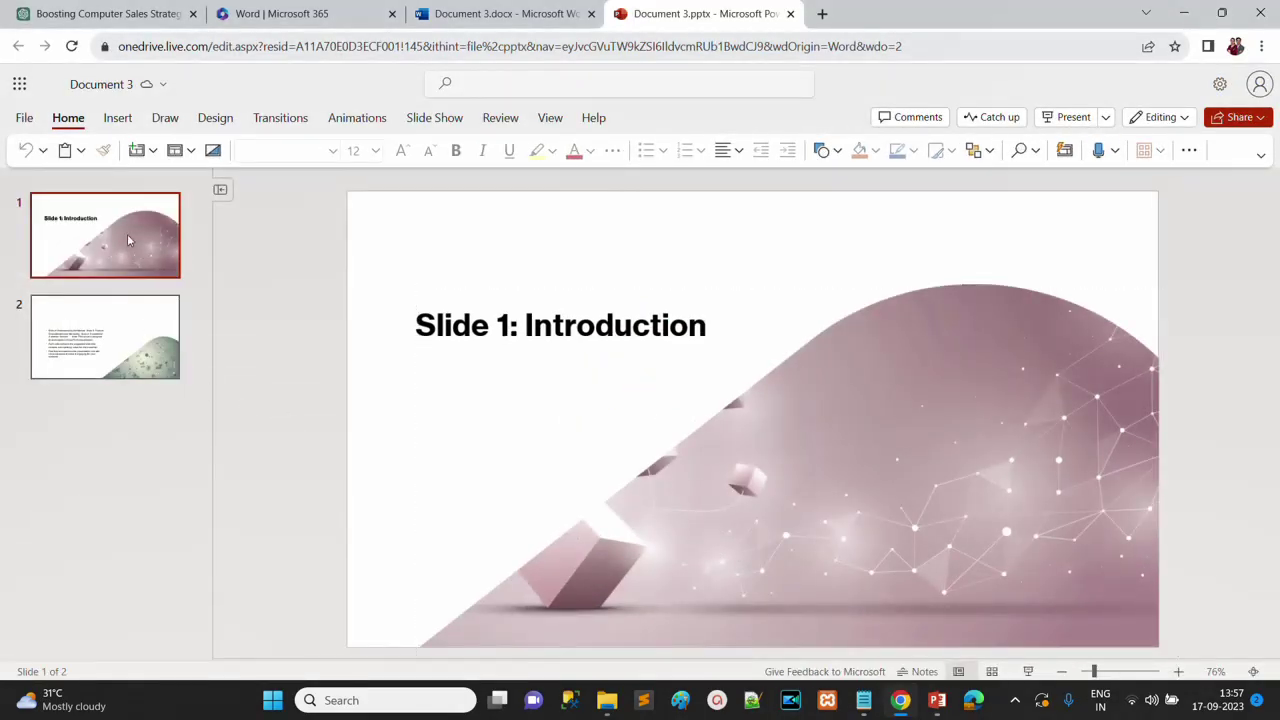
left_click(127, 366)
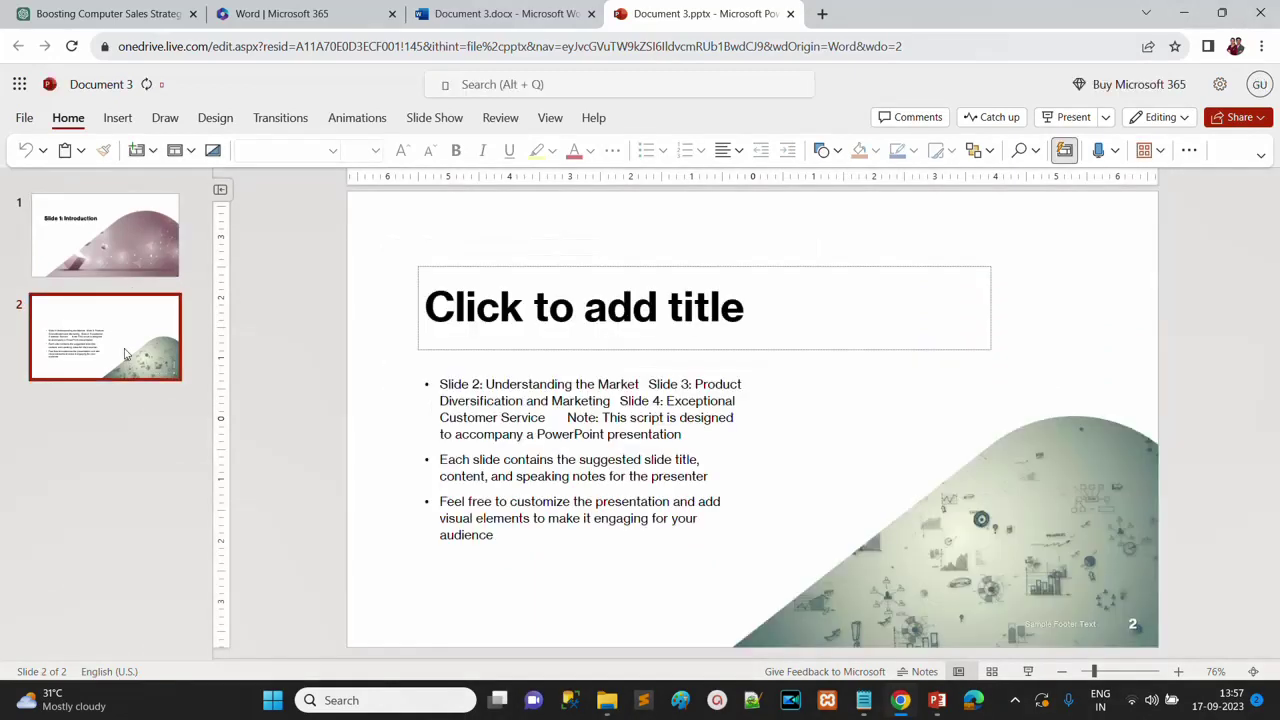